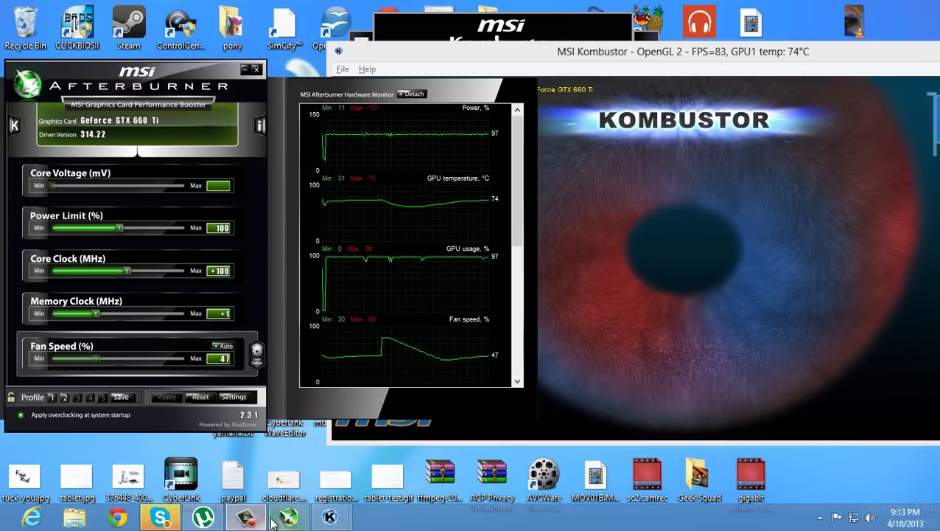
Step: Examine the Afterburner clock settings and hardware monitor alongside the running MSI Kombustor stress test
mouse_move(247, 522)
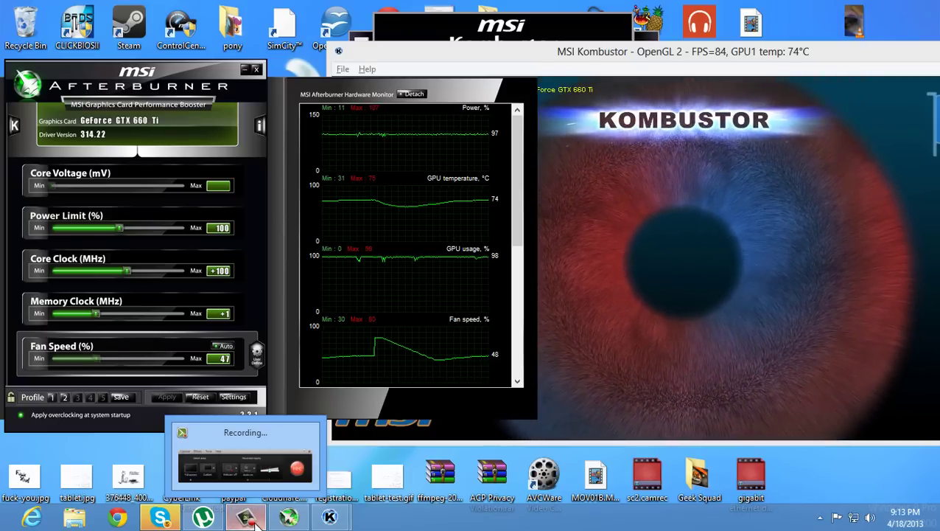
click(286, 521)
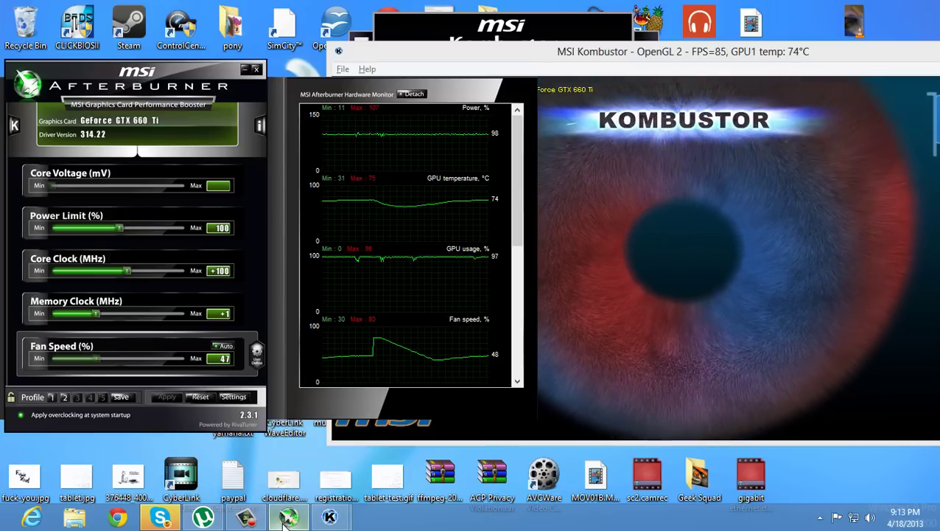
mouse_move(324, 520)
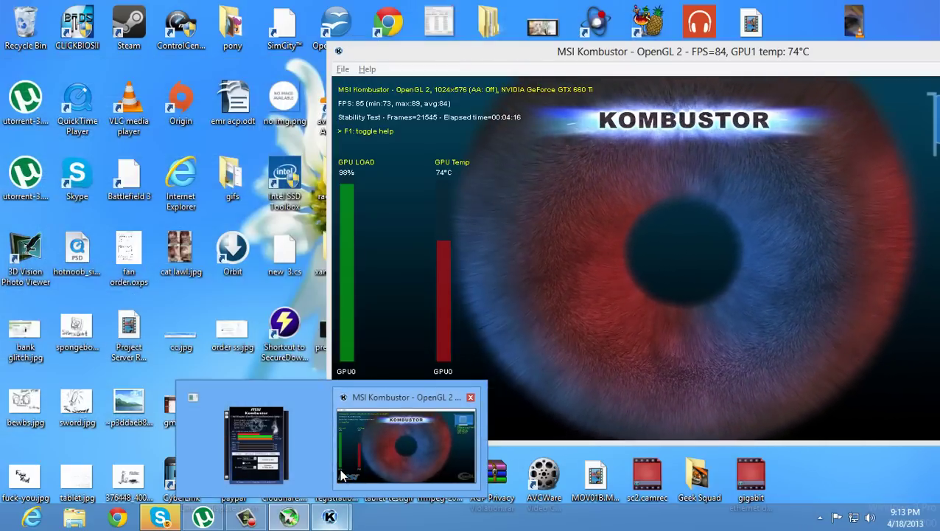
click(383, 450)
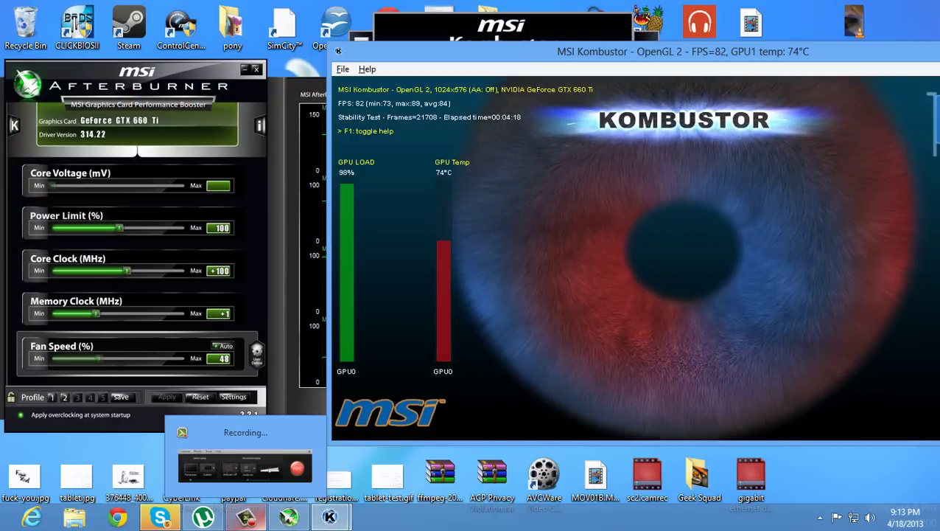
mouse_move(289, 519)
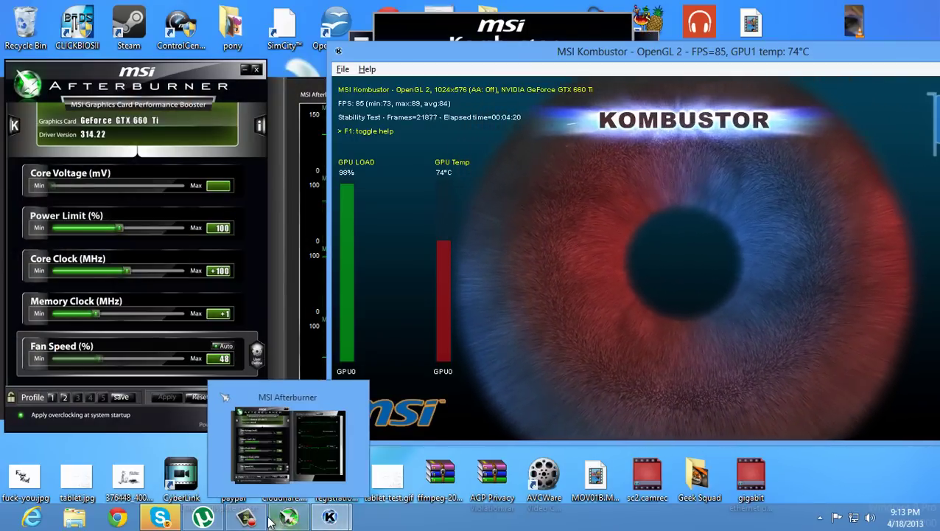
click(289, 442)
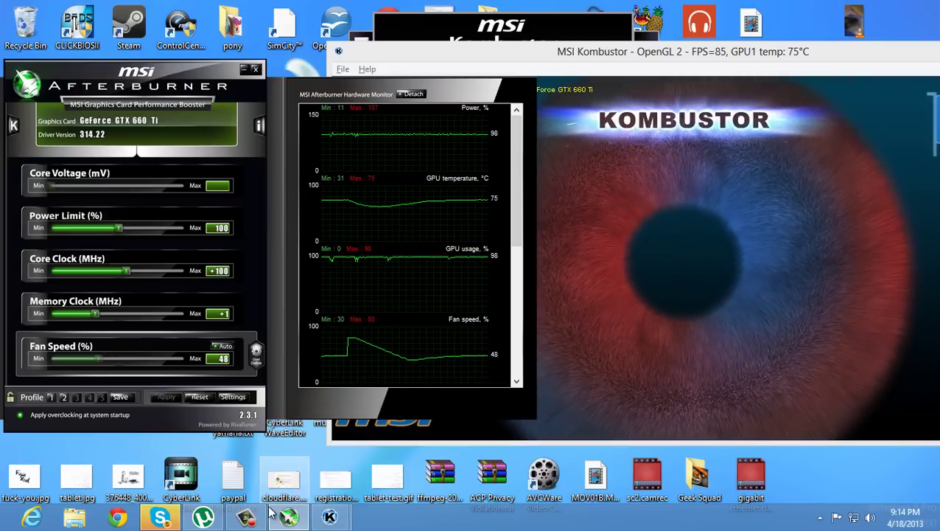
click(247, 517)
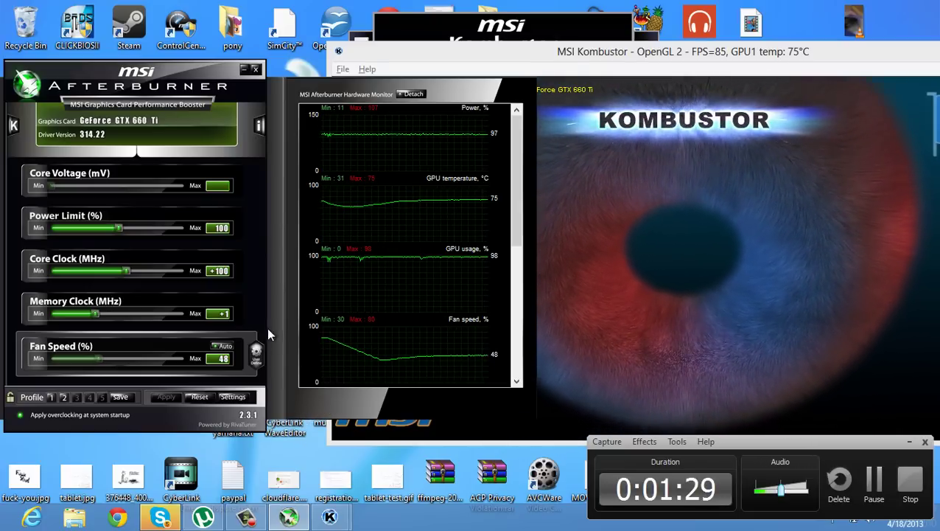
drag(153, 74, 171, 83)
click(482, 46)
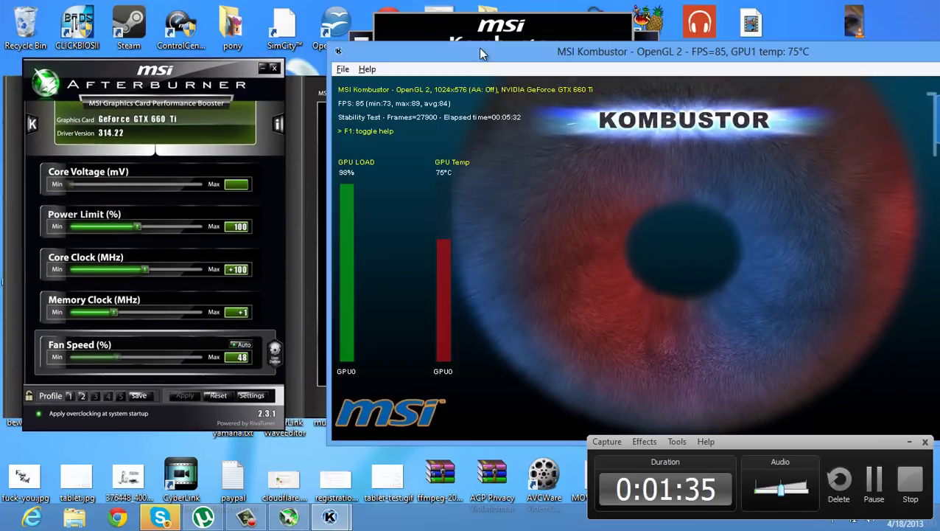
click(215, 72)
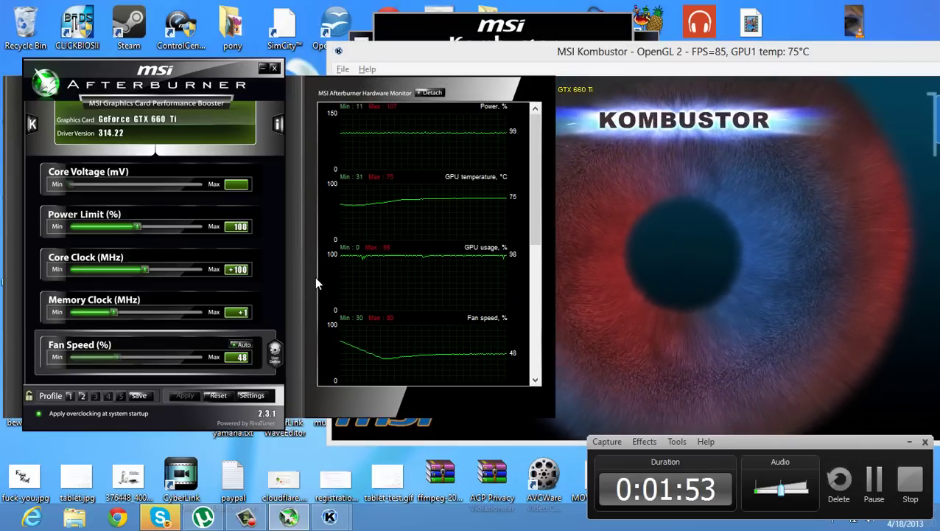
click(563, 229)
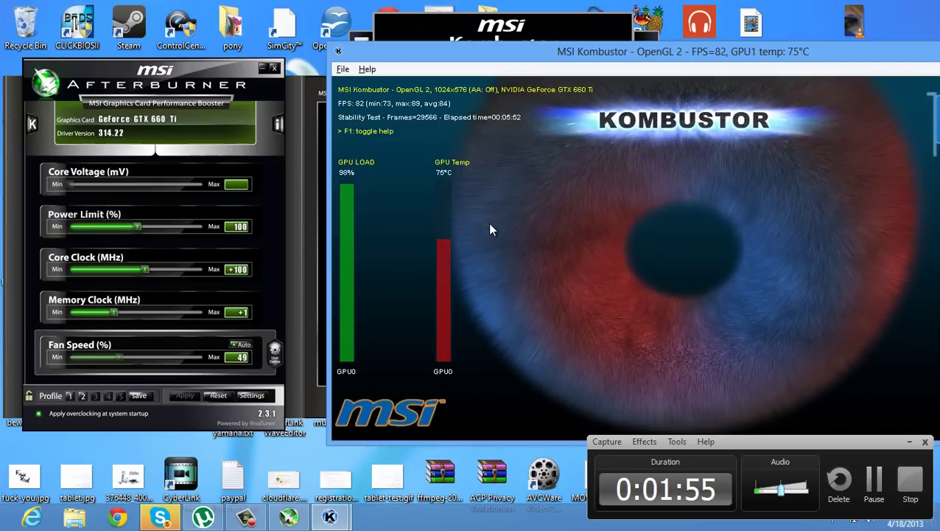
click(298, 255)
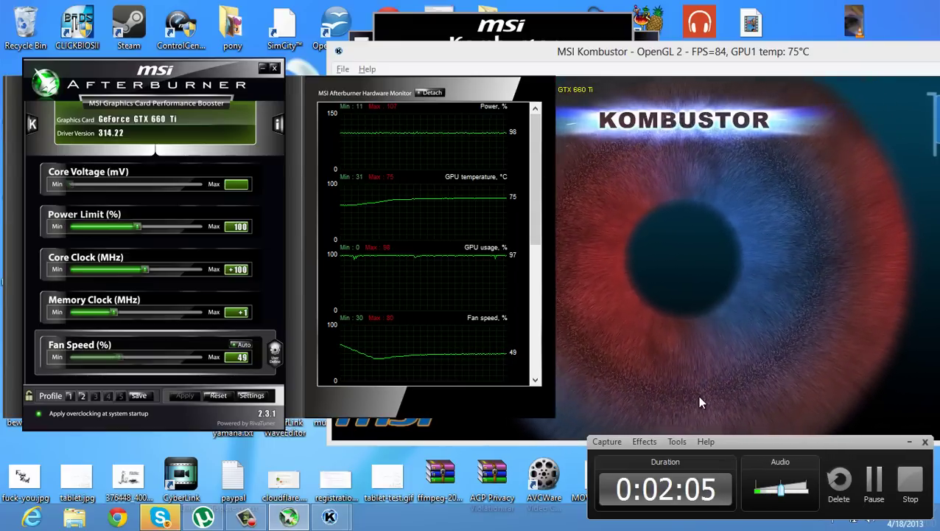
Step: Review the power, temperature, usage, fan and core clock graphs in the Afterburner hardware monitor
mouse_move(750, 438)
mouse_down()
mouse_move(743, 335)
mouse_move(775, 405)
mouse_move(753, 445)
mouse_up()
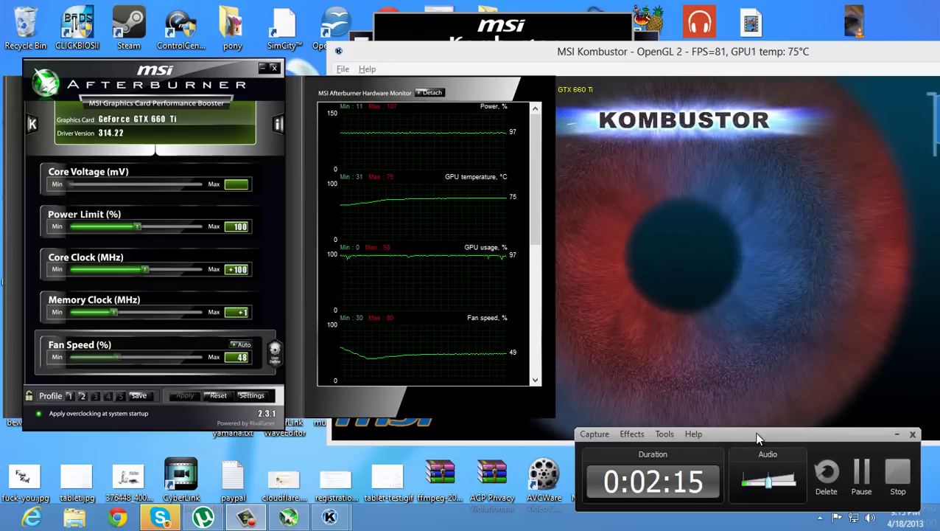
drag(761, 430, 742, 440)
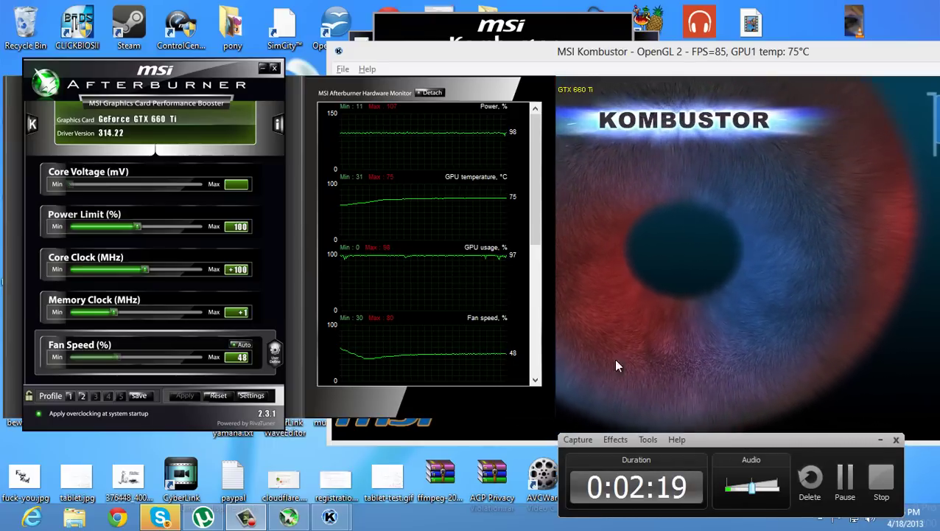
scroll(543, 342, down, 3)
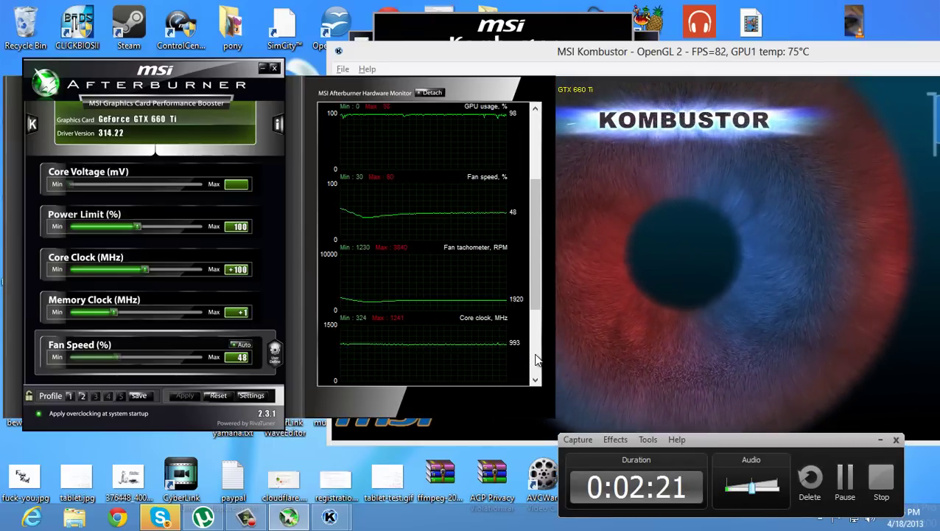
drag(538, 330, 540, 175)
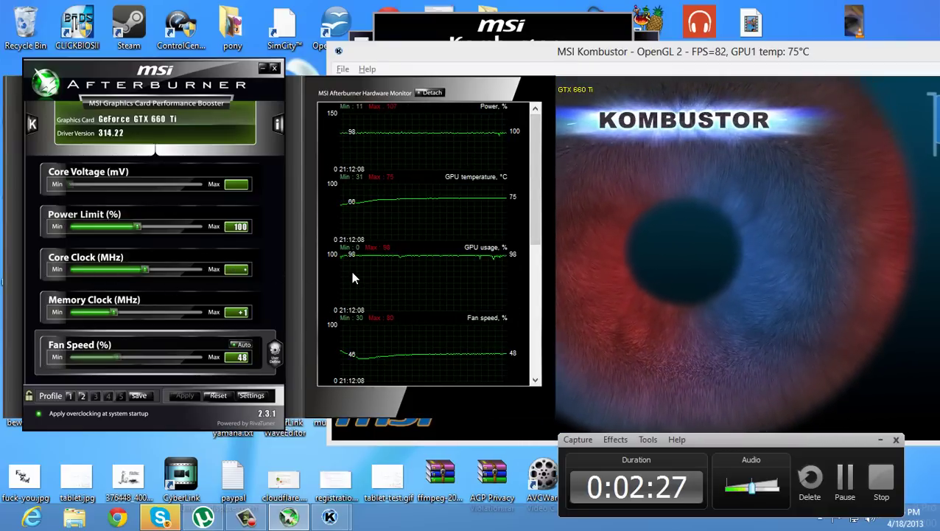
Step: Set the core clock offset to +0 MHz, apply it and check the frame rate in the Kombustor window
mouse_move(345, 289)
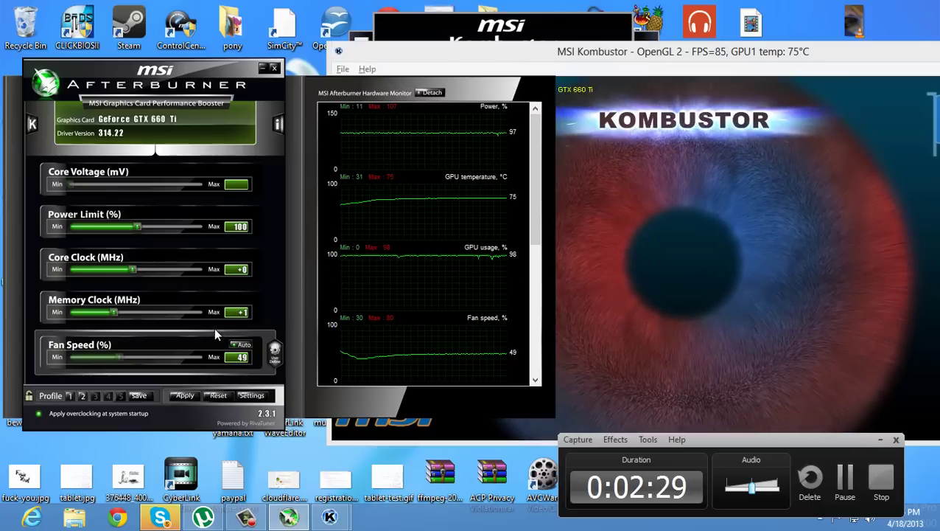
click(182, 395)
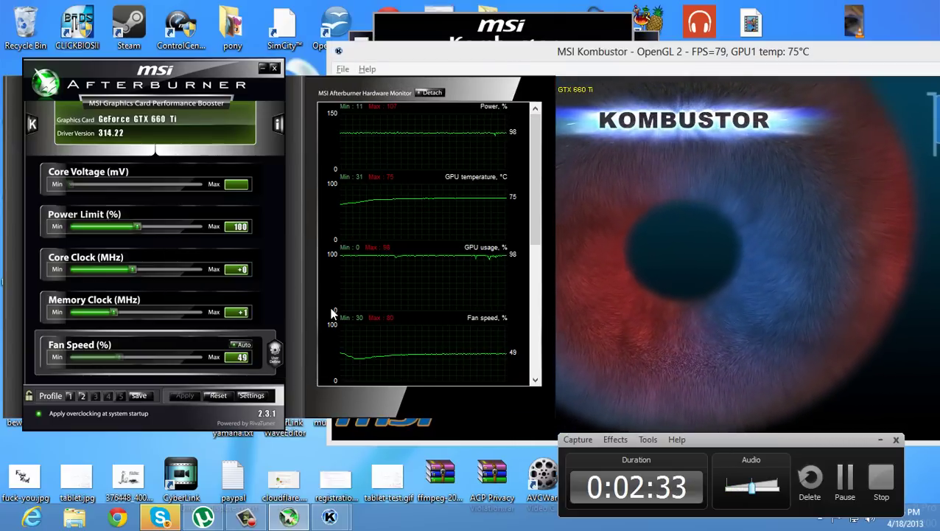
click(638, 228)
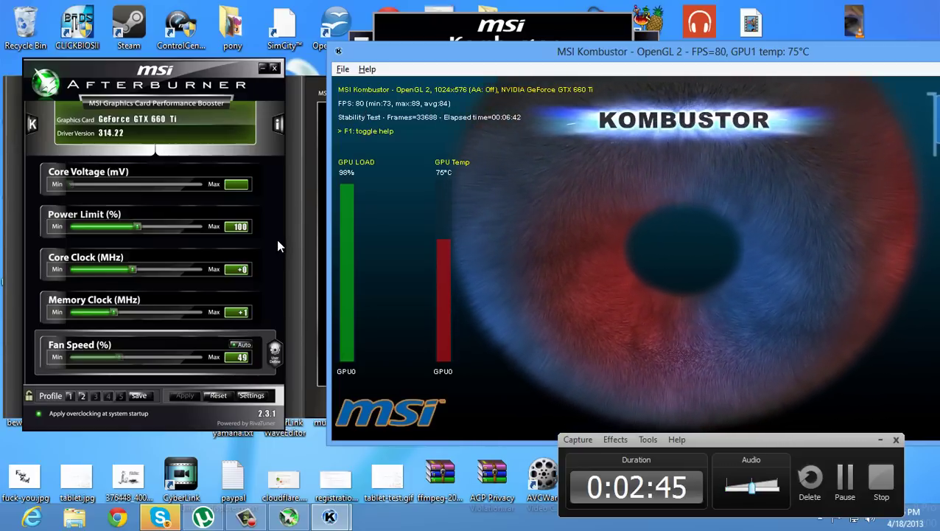
Step: Raise the core clock offset to +10 MHz and apply it
click(237, 270)
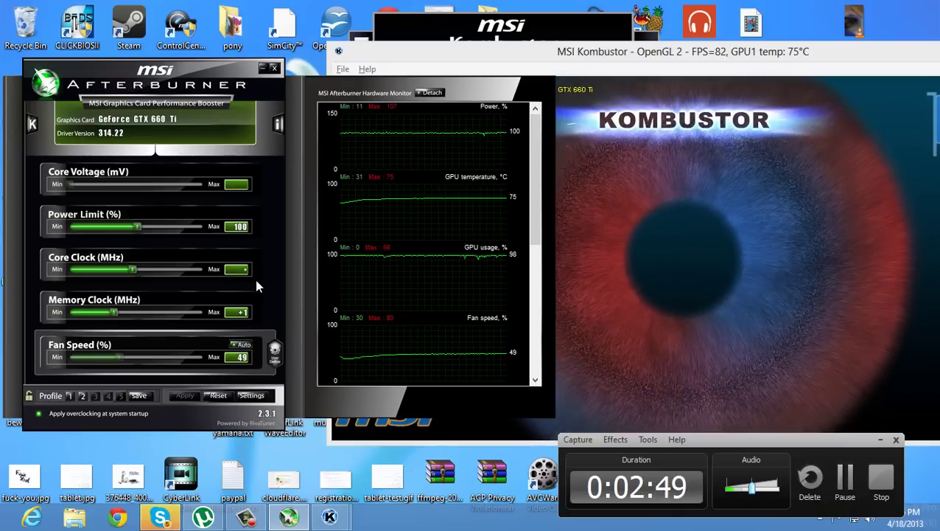
text(10)
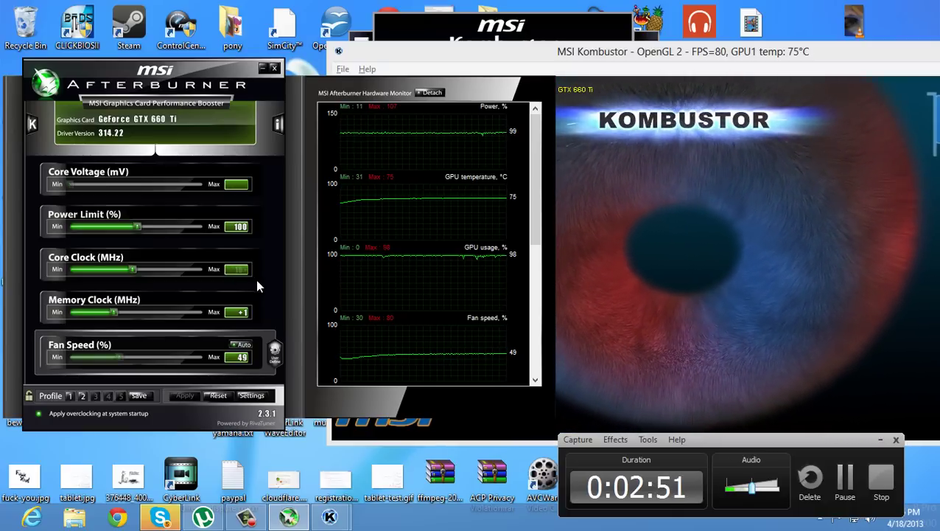
key(Return)
click(189, 396)
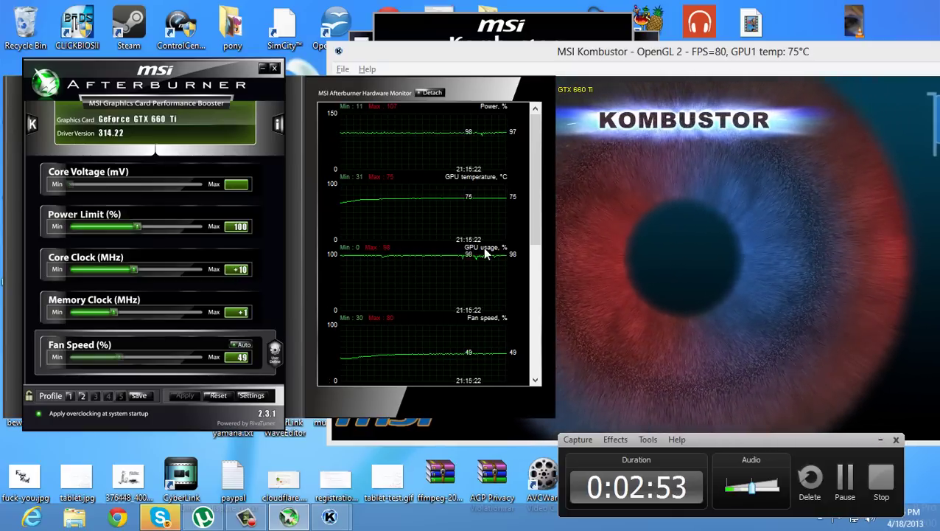
Step: Examine the GPU temperature, fan speed, core clock and memory clock graphs with the new offset applied
mouse_move(501, 197)
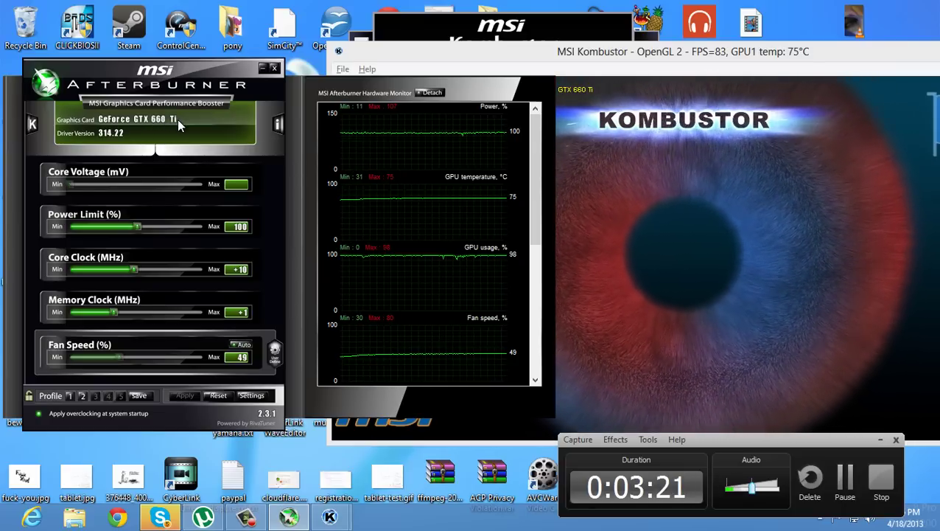
mouse_move(523, 198)
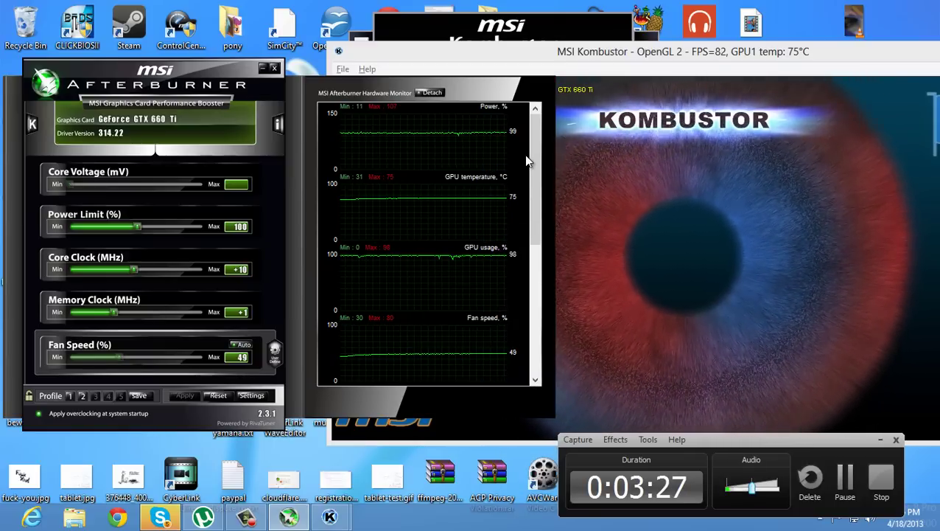
scroll(524, 154, down, 2)
scroll(524, 170, up, 2)
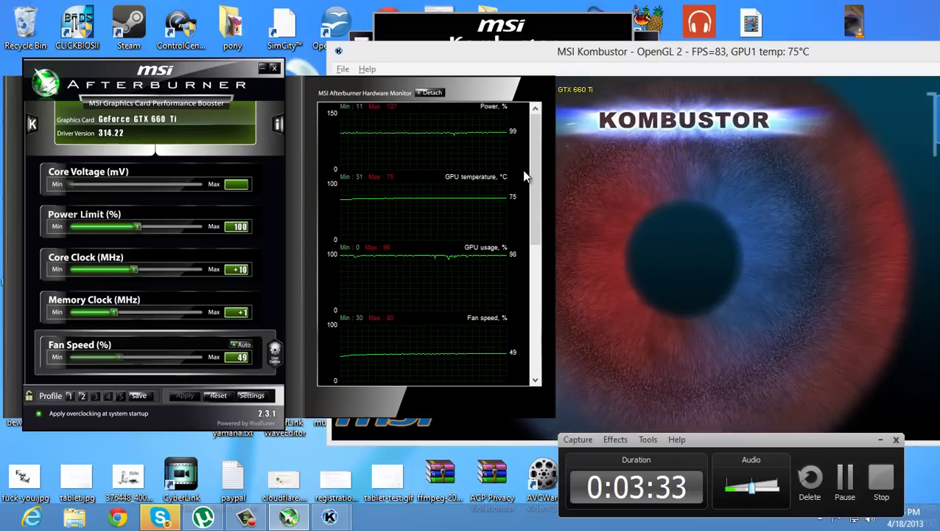
scroll(524, 174, down, 3)
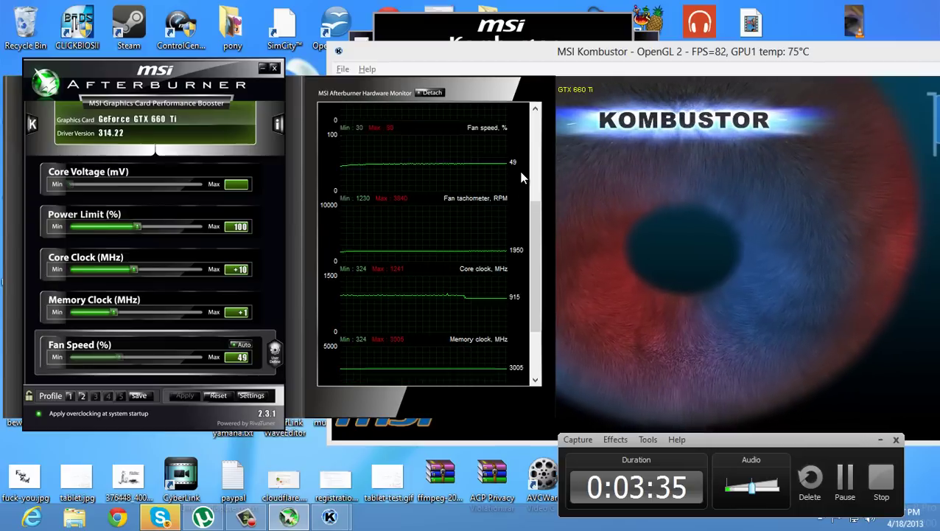
scroll(518, 158, up, 3)
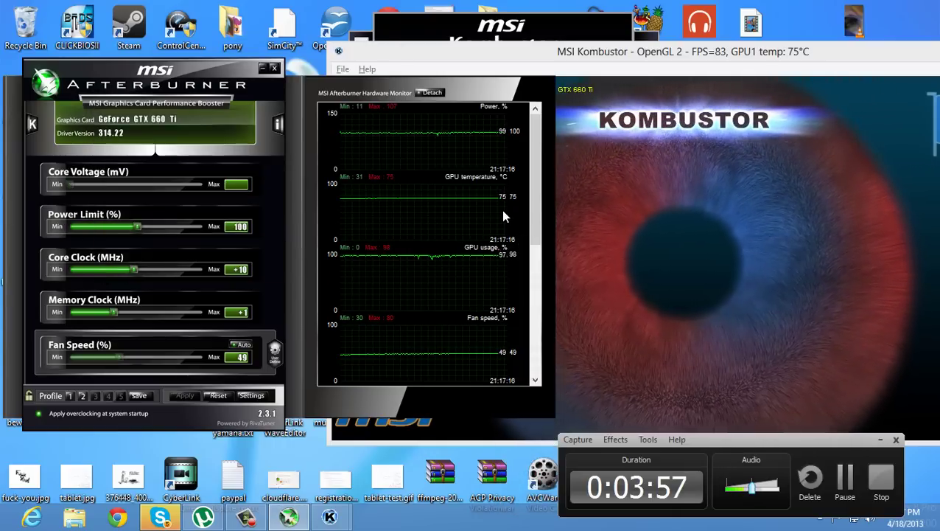
mouse_move(504, 216)
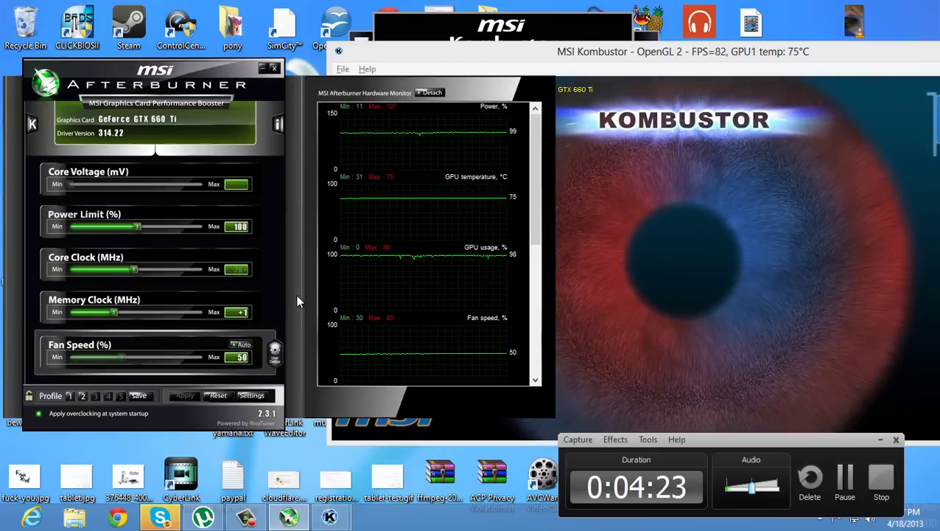
Step: Raise the core clock offset to +20 MHz and apply it
key(Right)
key(Right)
key(Right)
key(Right)
key(Right)
key(Right)
key(Right)
key(Right)
key(Right)
key(Right)
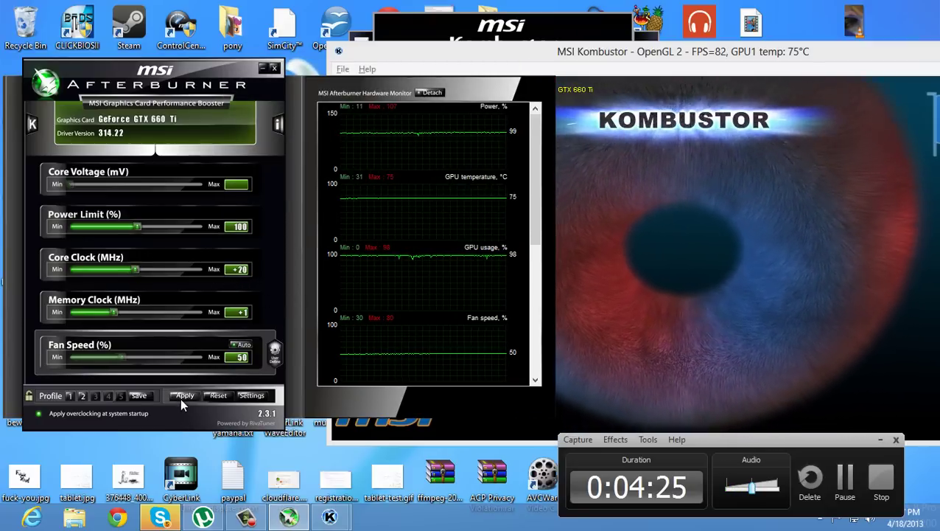
click(180, 396)
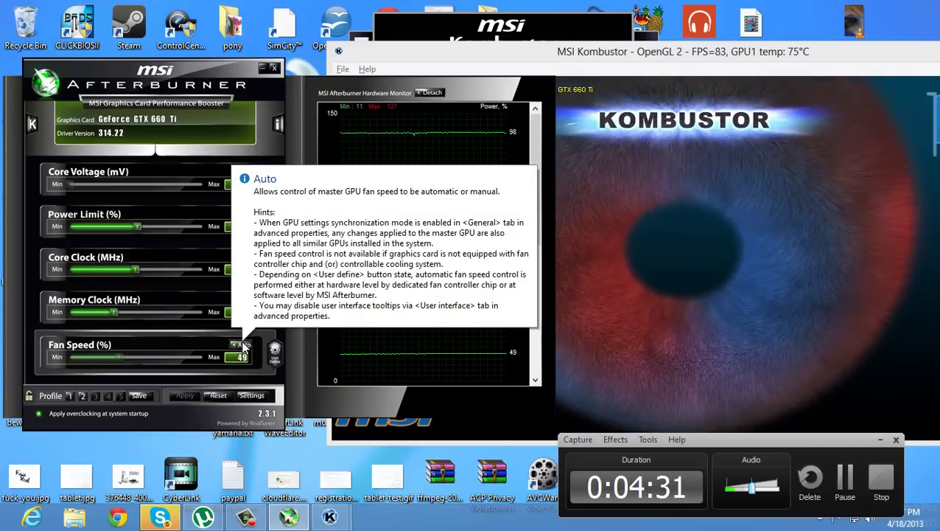
Step: Switch the fan to manual control at 79%, apply it and check the temperature and fan graphs
click(204, 358)
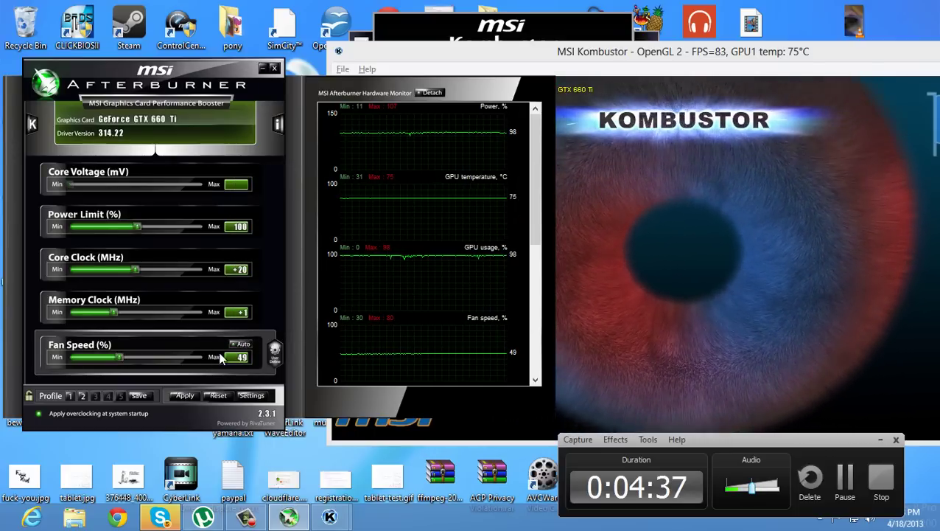
click(184, 395)
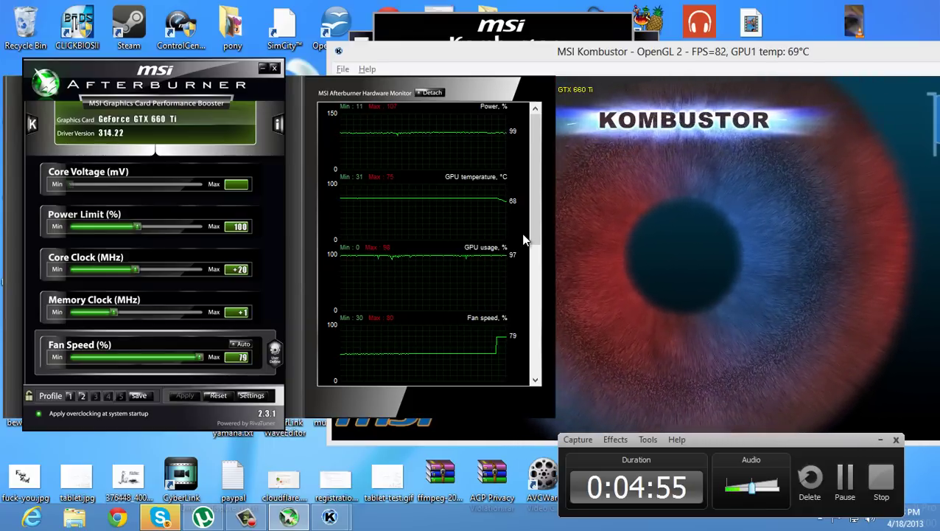
scroll(530, 230, down, 5)
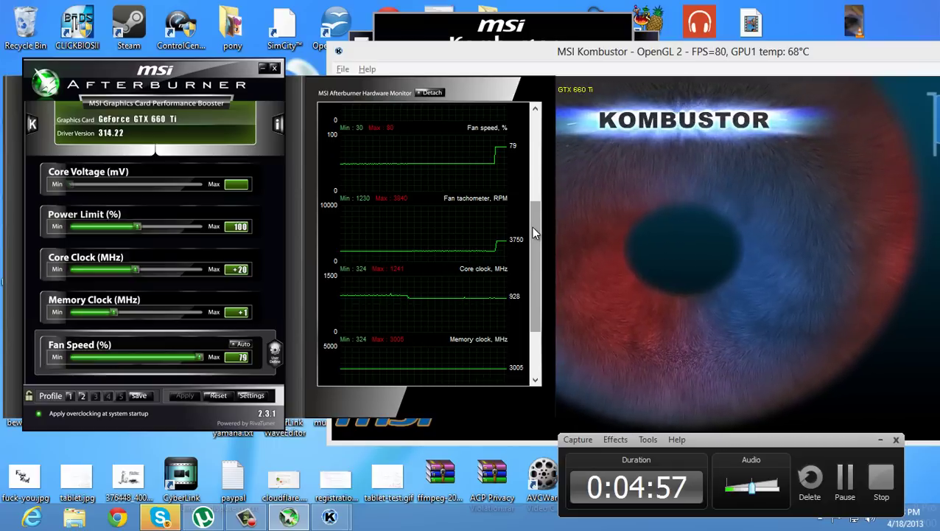
scroll(534, 235, up, 5)
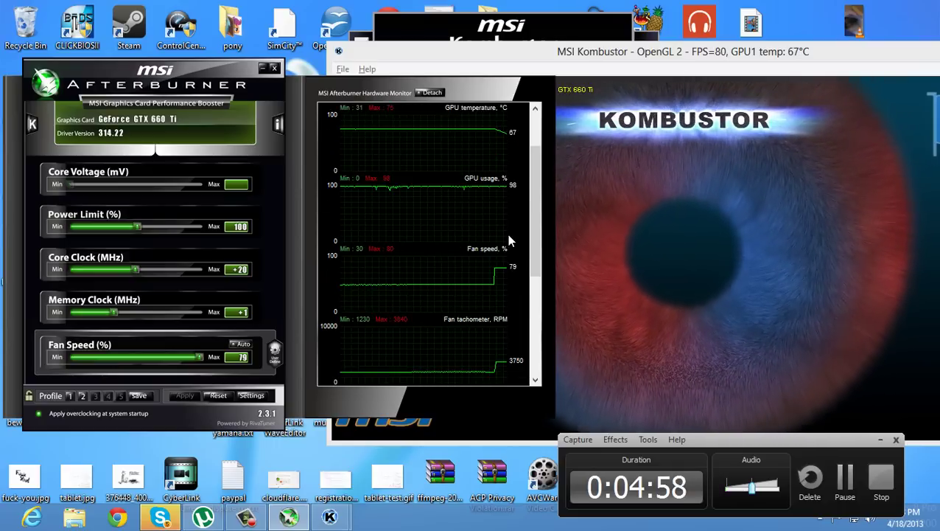
Step: Return the fan to automatic control and apply a core clock offset of +30 MHz
click(237, 344)
click(183, 396)
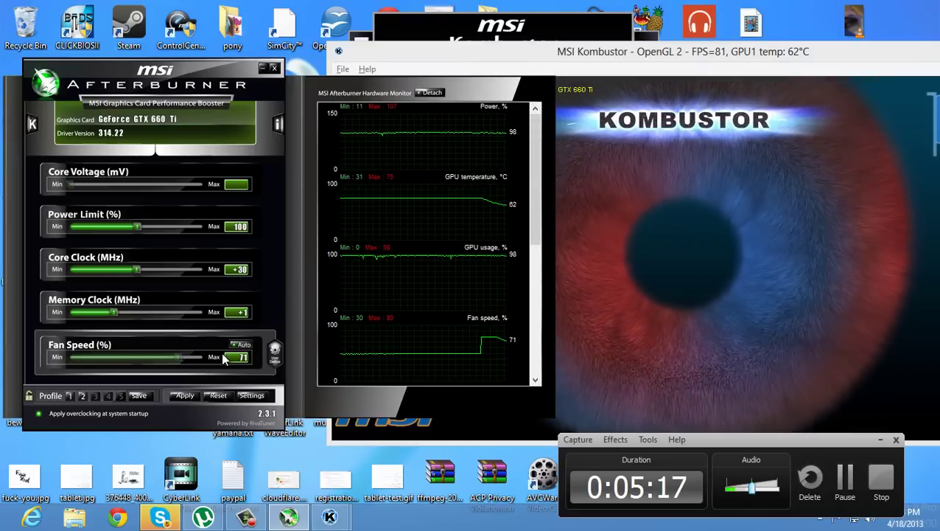
click(186, 396)
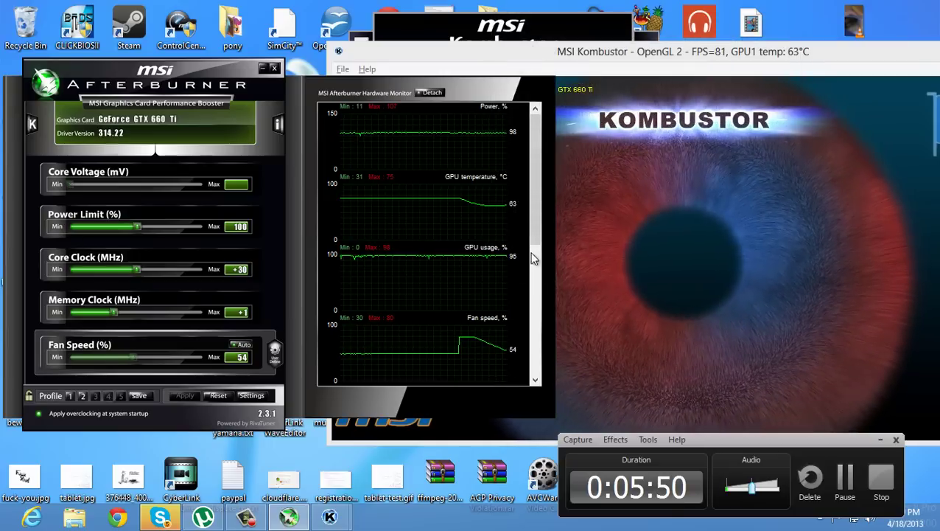
Step: Bring the running Kombustor stress test to the front and end it
click(590, 235)
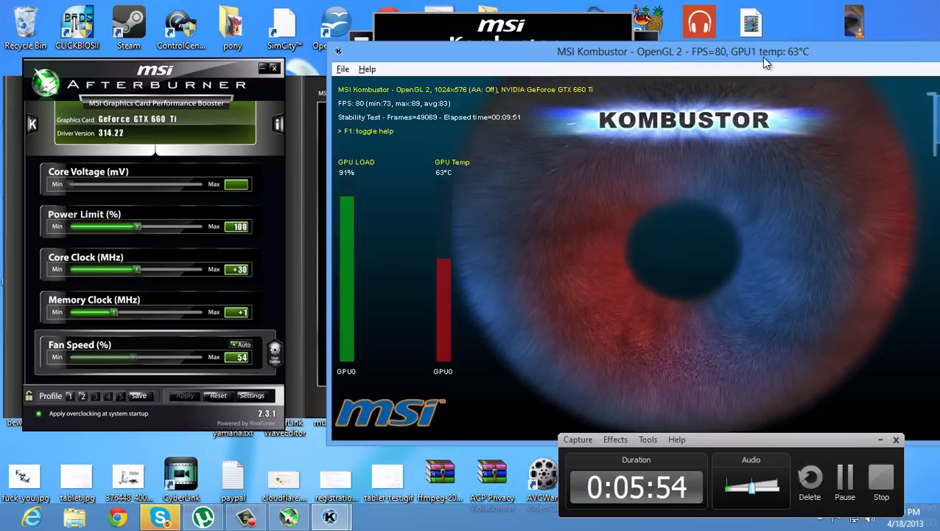
drag(762, 57, 609, 117)
key(Escape)
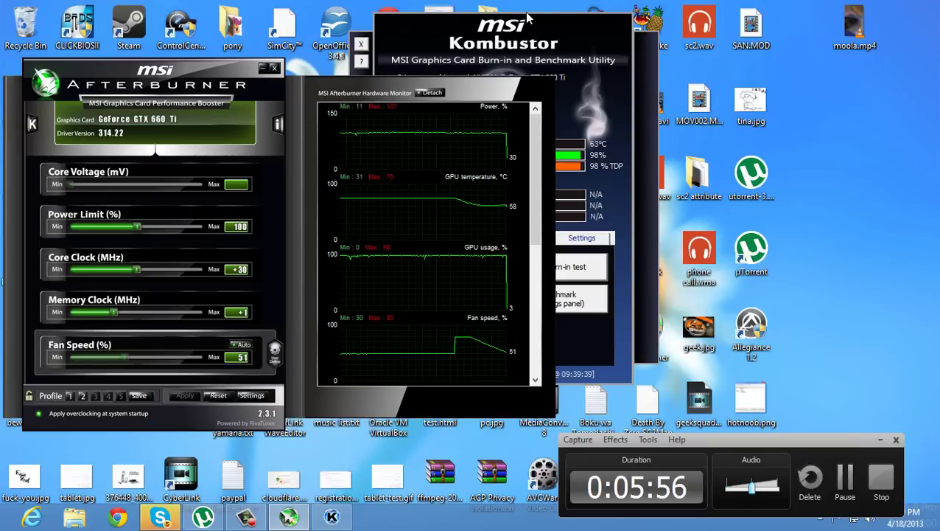
Step: Show Kombustor's 3D tests and move its main window clear of the Afterburner monitoring graphs
click(539, 44)
click(417, 238)
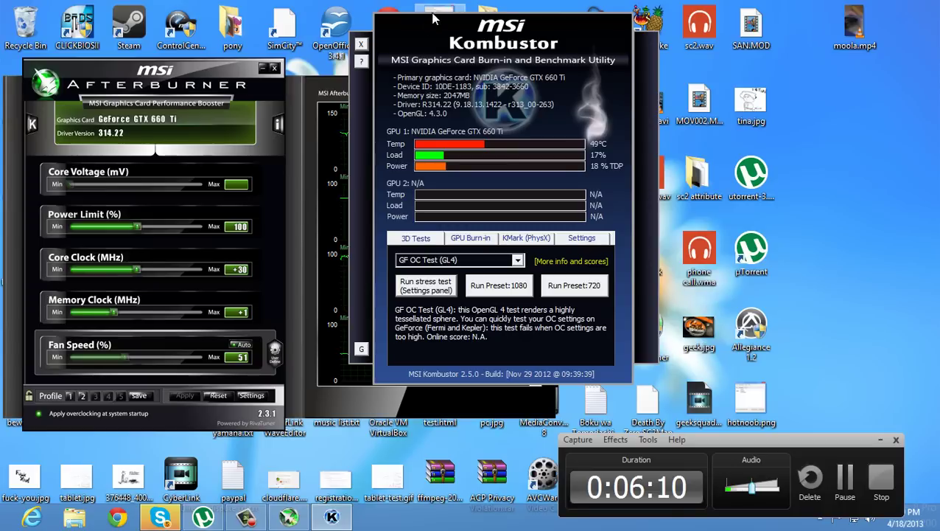
drag(433, 14, 563, 19)
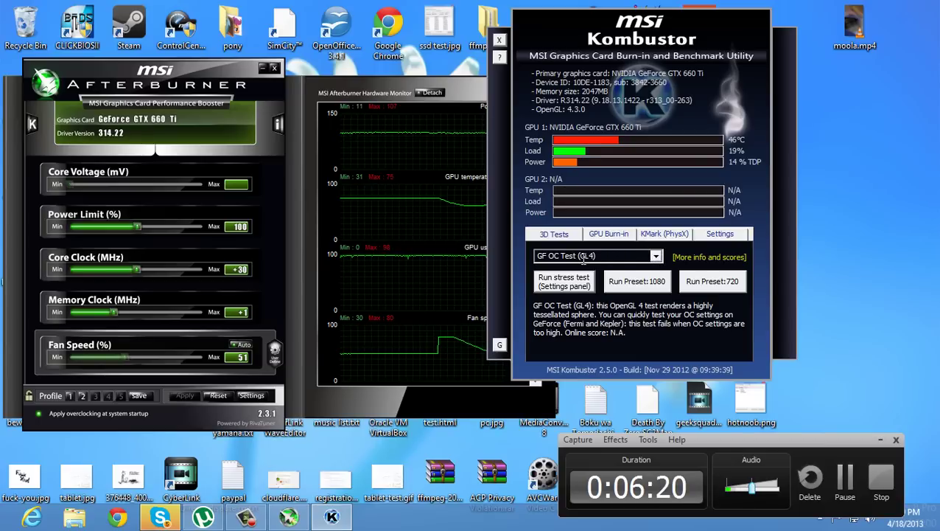
Step: Start the GPU burn-in test with OpenGL 2 and the Torus object, and move its window off the Afterburner controls
click(618, 237)
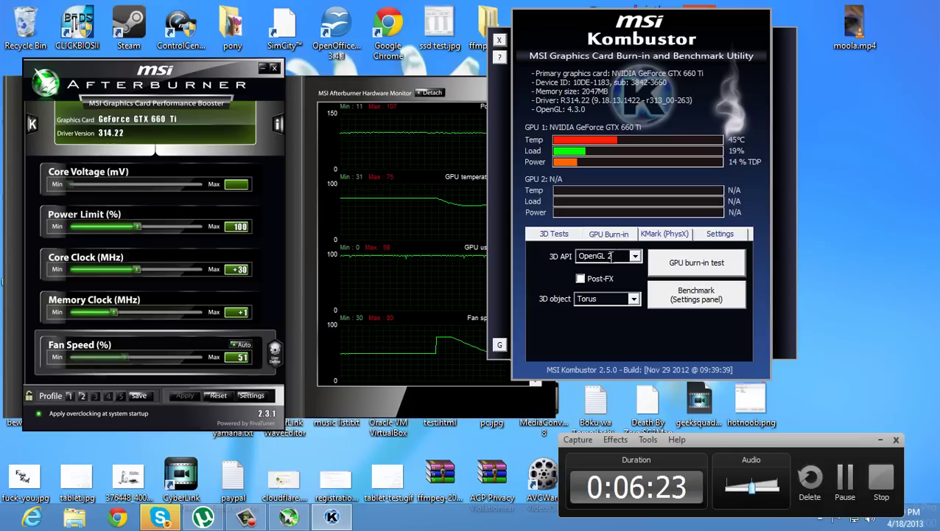
click(694, 264)
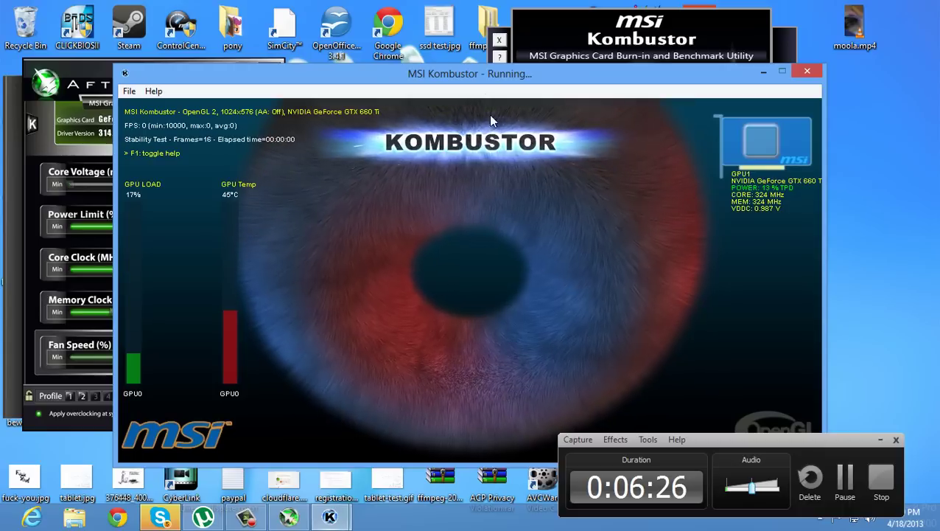
drag(377, 79, 499, 47)
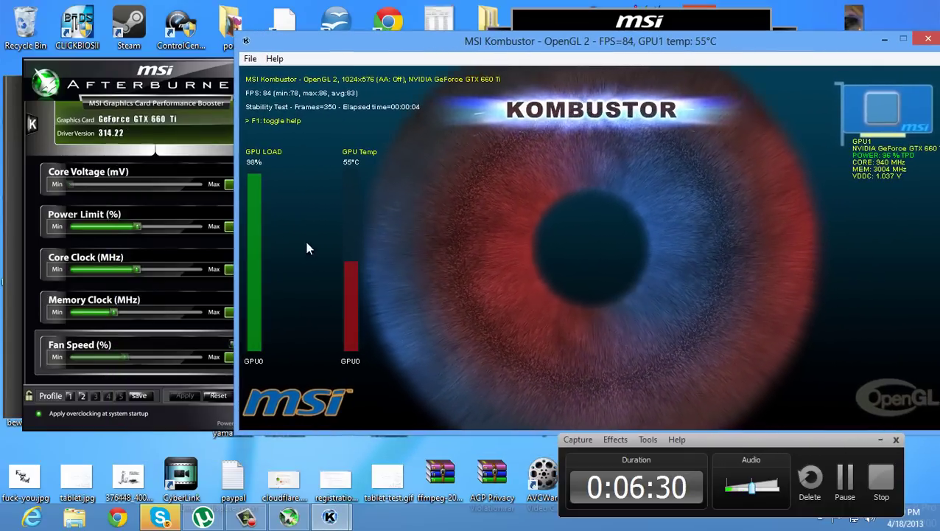
Step: Raise the core clock offset to +50 MHz in Afterburner and apply it
click(203, 66)
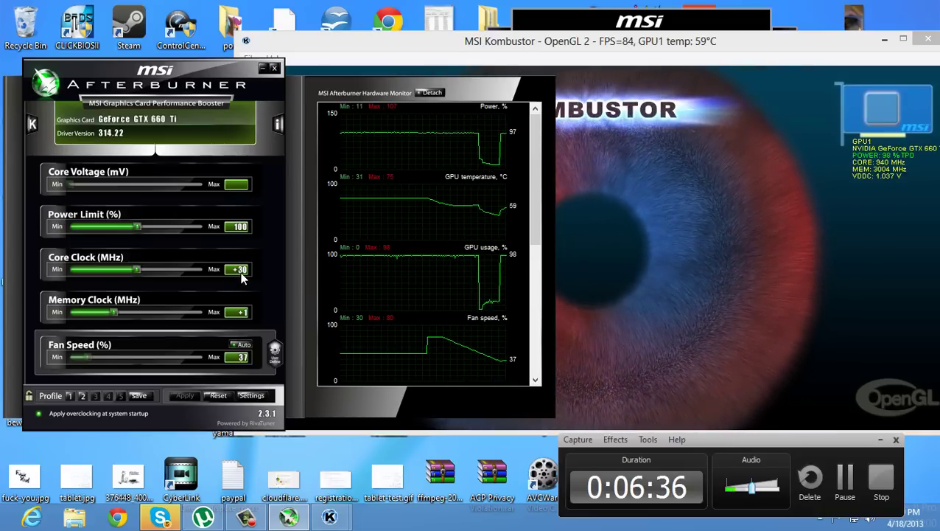
mouse_move(239, 269)
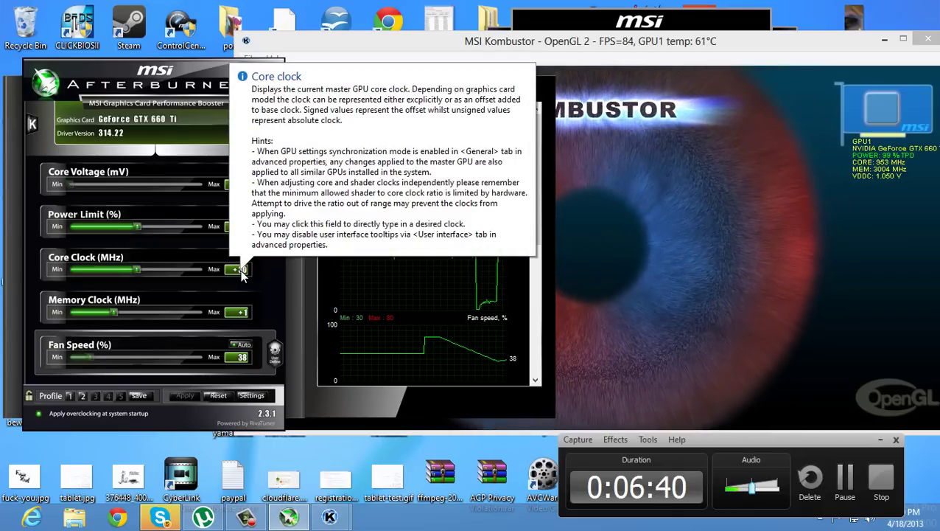
click(241, 269)
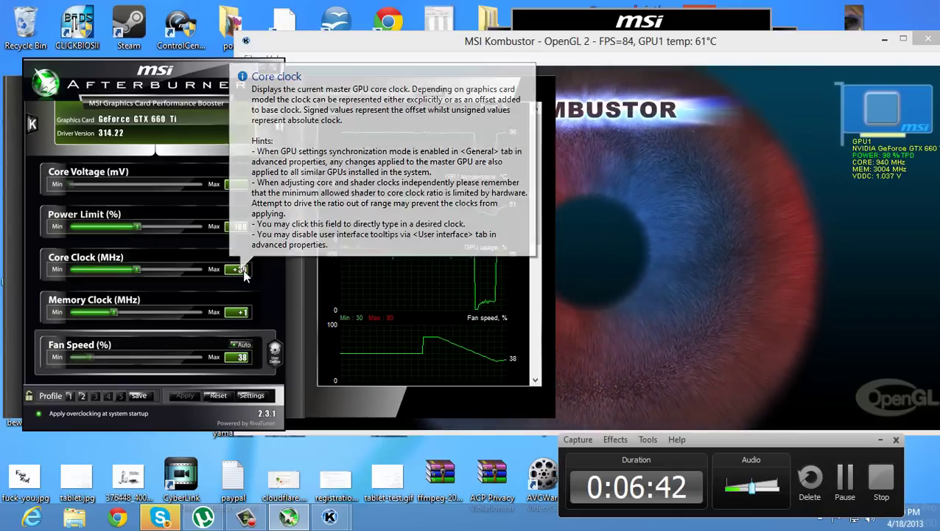
text(50)
key(Return)
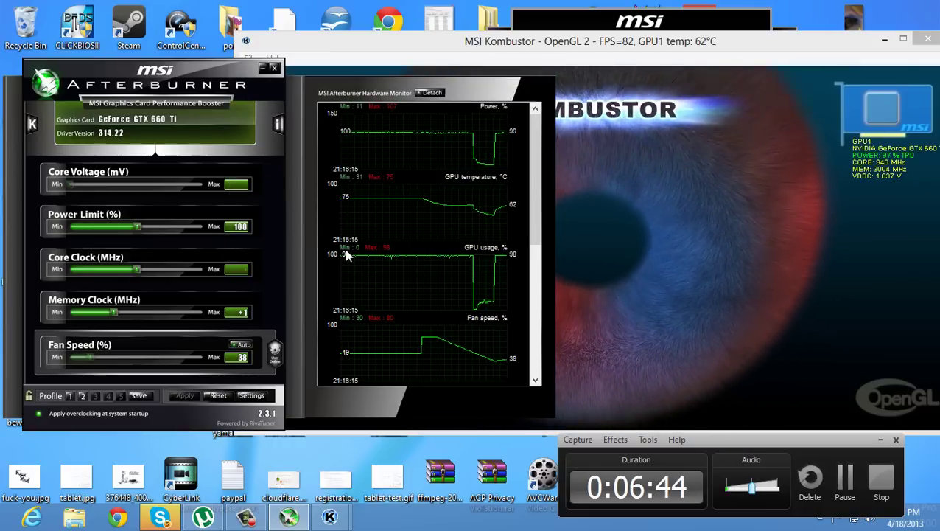
click(185, 395)
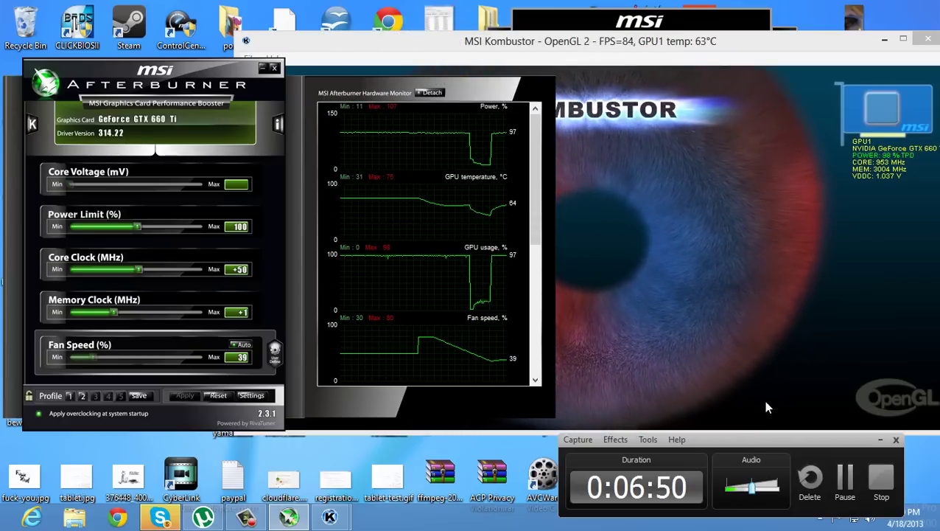
drag(739, 439, 626, 291)
drag(698, 192, 717, 427)
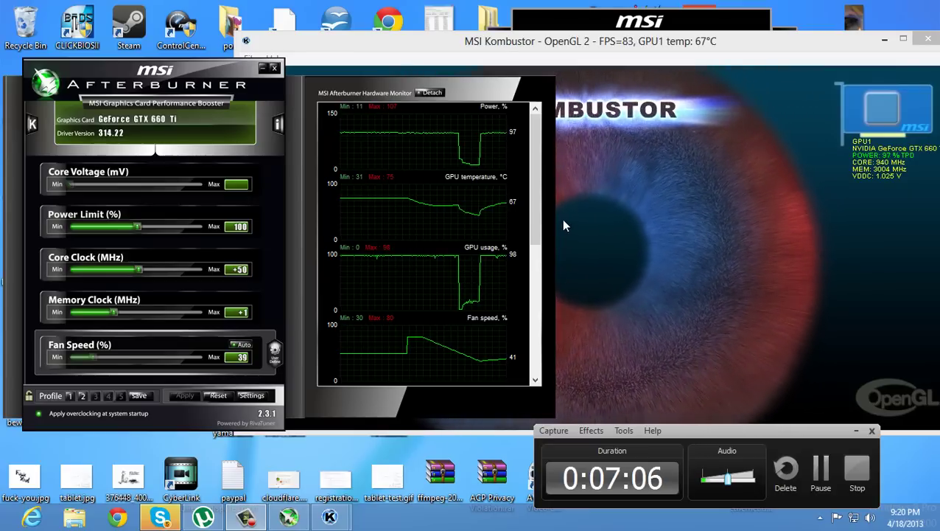
drag(677, 427, 694, 494)
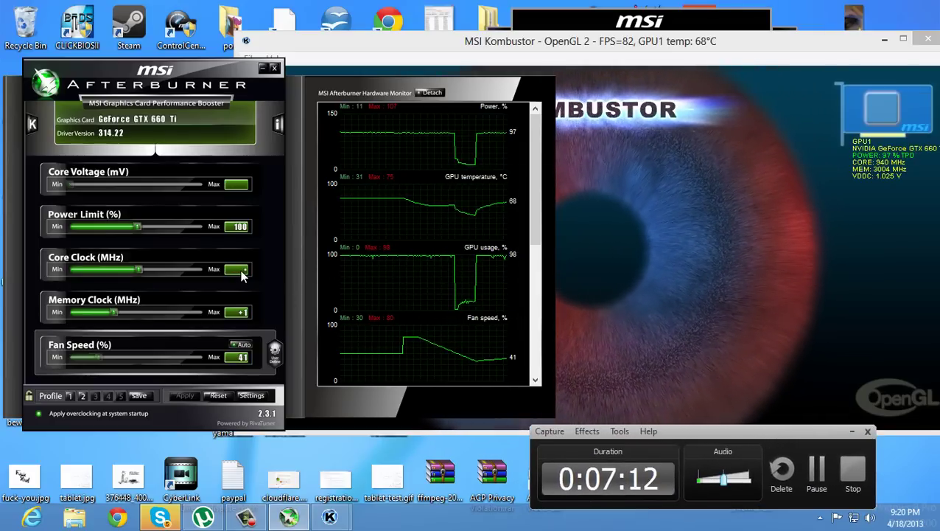
Step: Check the burn-in test, and apply a core clock offset of +170 MHz in Afterburner
click(677, 221)
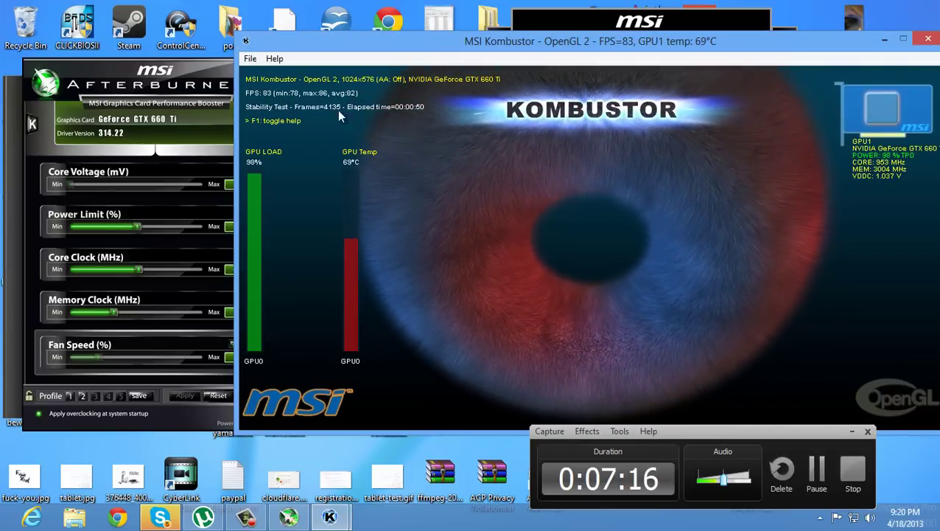
key(alt+Tab)
click(241, 269)
text(1)
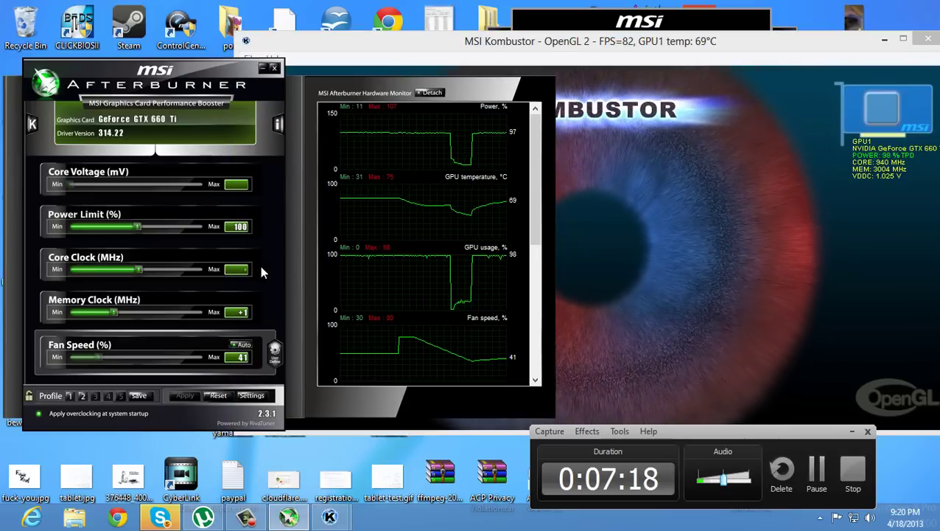
text(70)
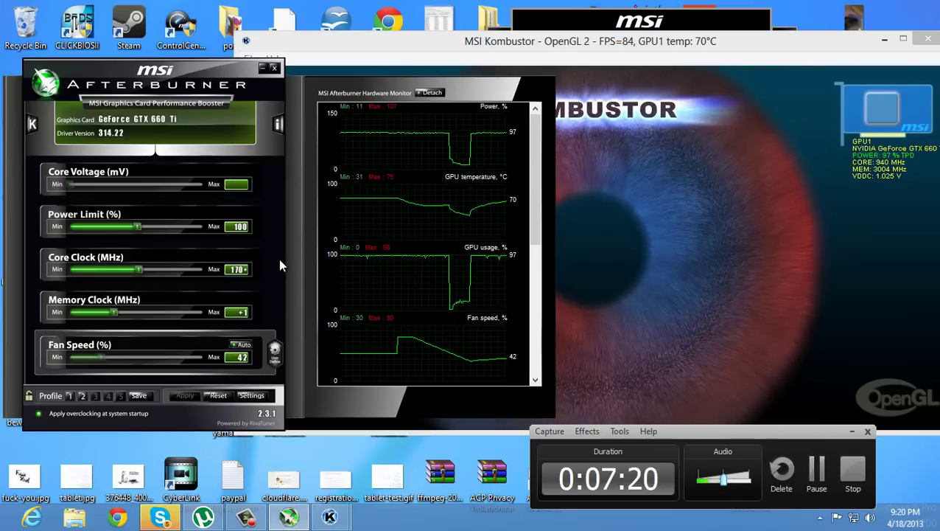
key(Return)
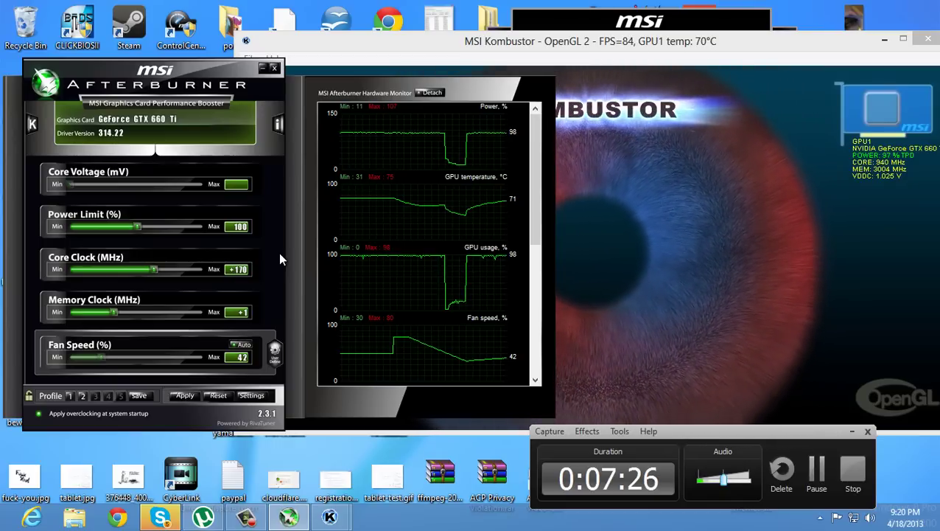
click(185, 395)
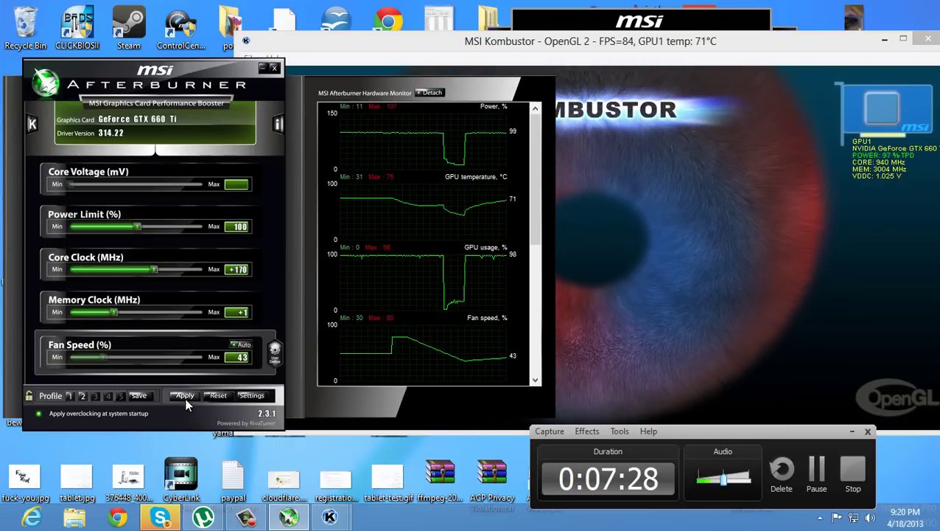
click(184, 397)
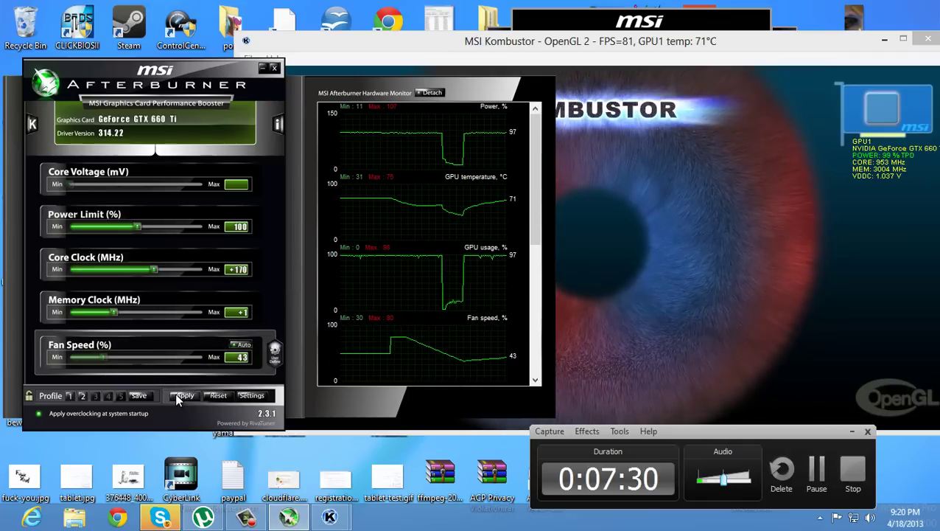
Step: Compare the burn-in test's frame rate, GPU load and temperature with Afterburner's graphs at the new core clock
click(630, 212)
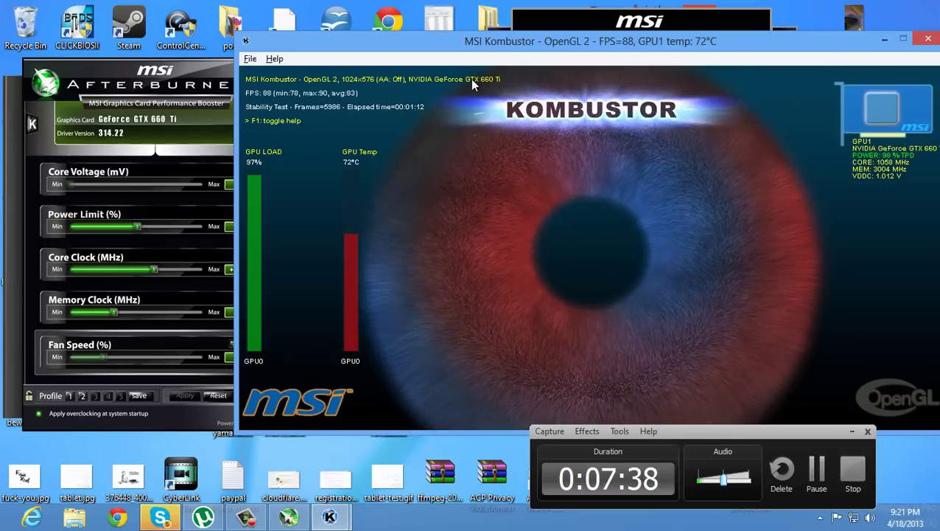
click(208, 300)
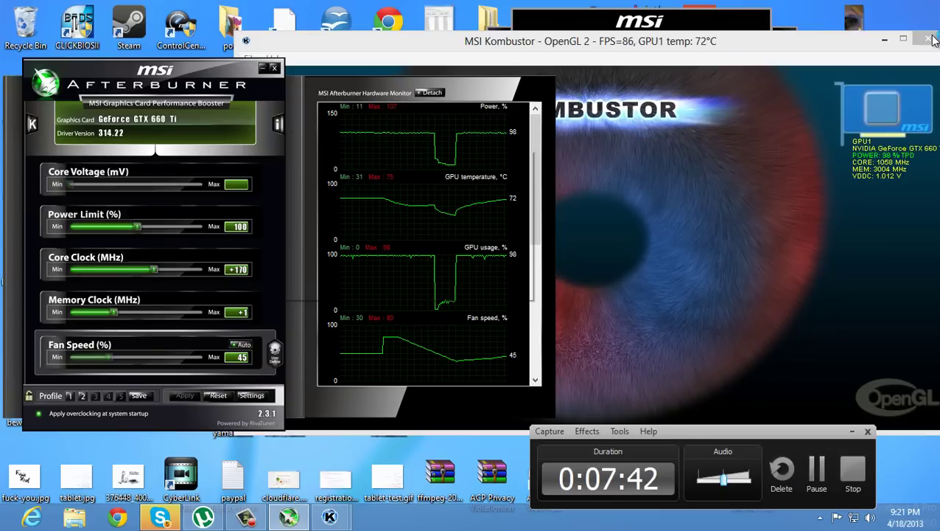
key(alt+Tab)
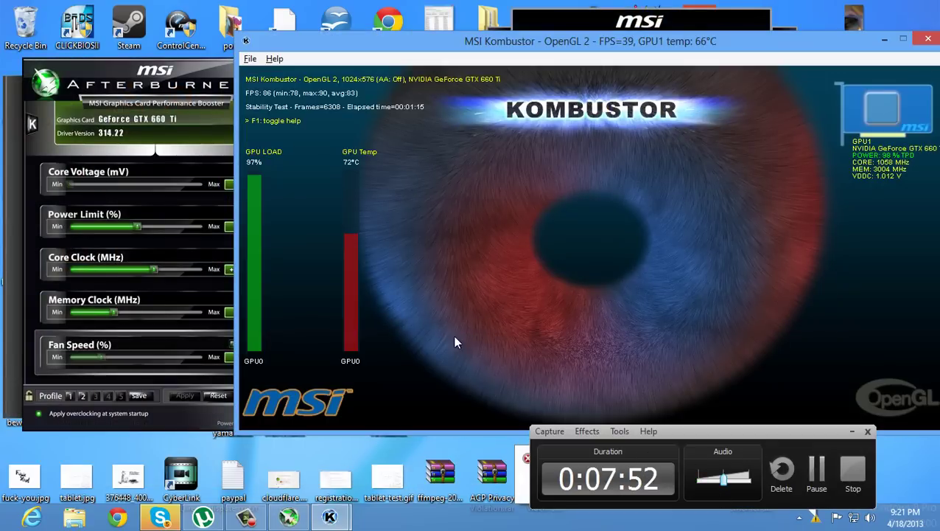
Step: Lower the core clock offset to +100 MHz, apply it and check the core clock and memory clock graphs
click(219, 267)
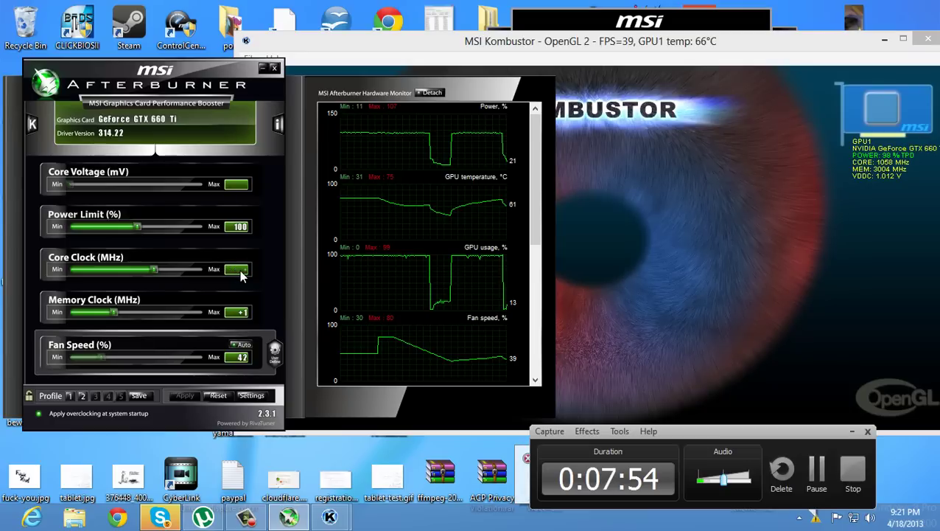
text(100)
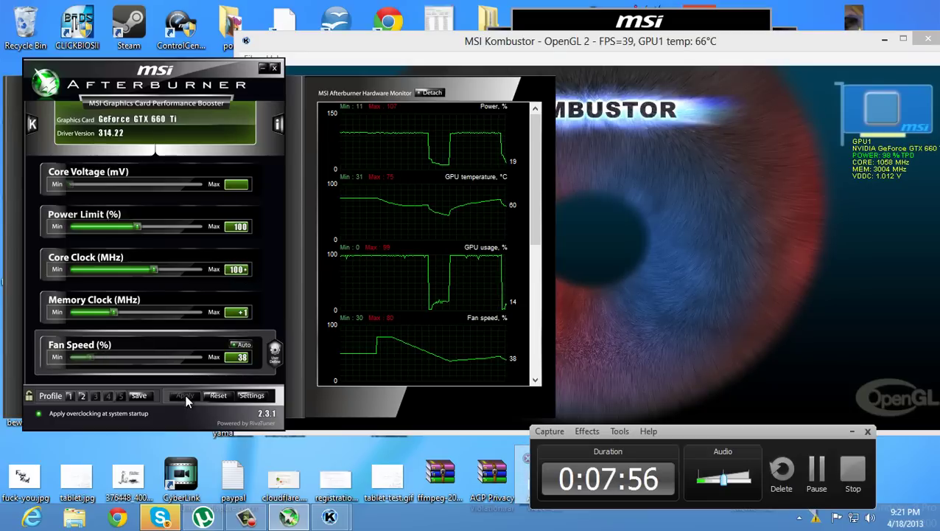
key(Return)
click(183, 396)
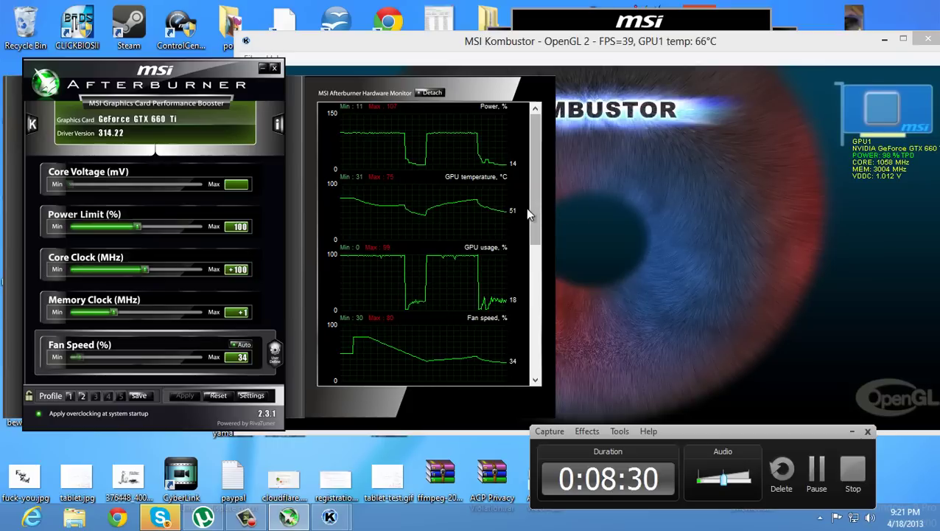
scroll(519, 215, down, 5)
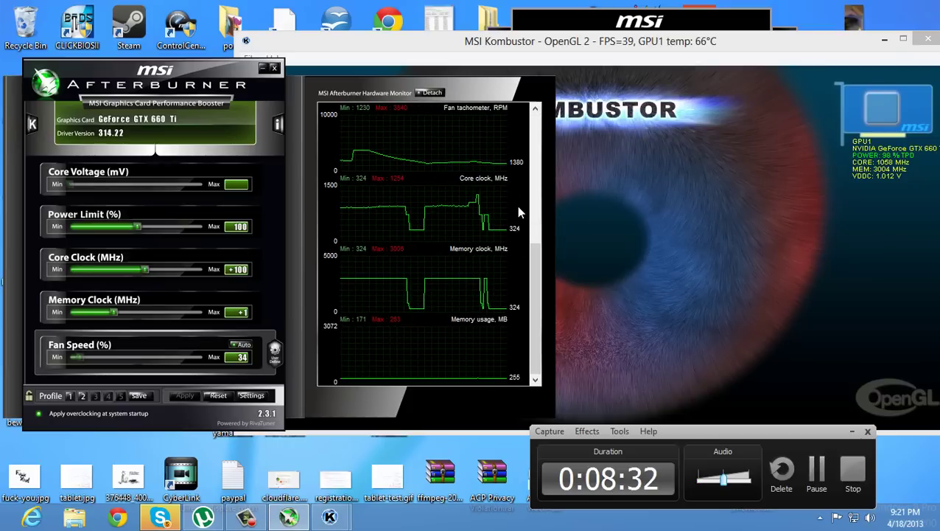
scroll(518, 205, up, 5)
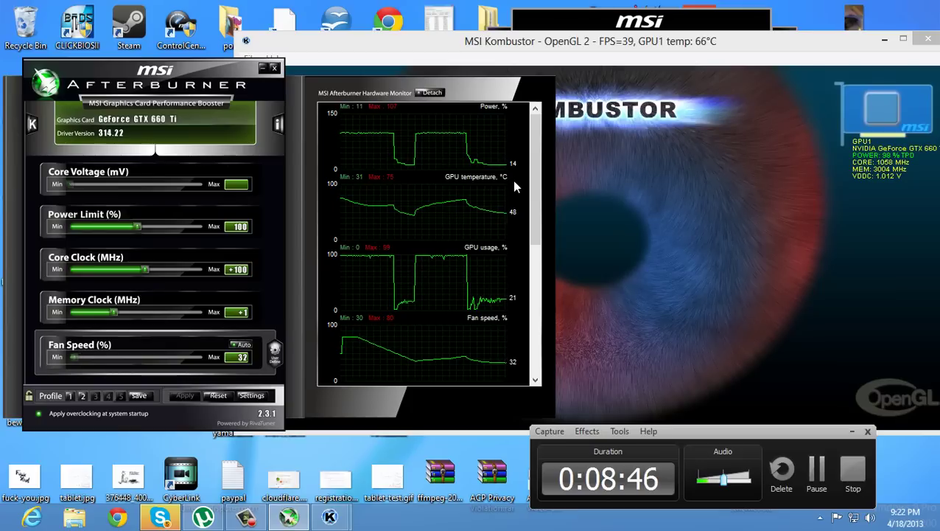
Step: Move the Kombustor burn-in test window fully into view and close it
click(785, 284)
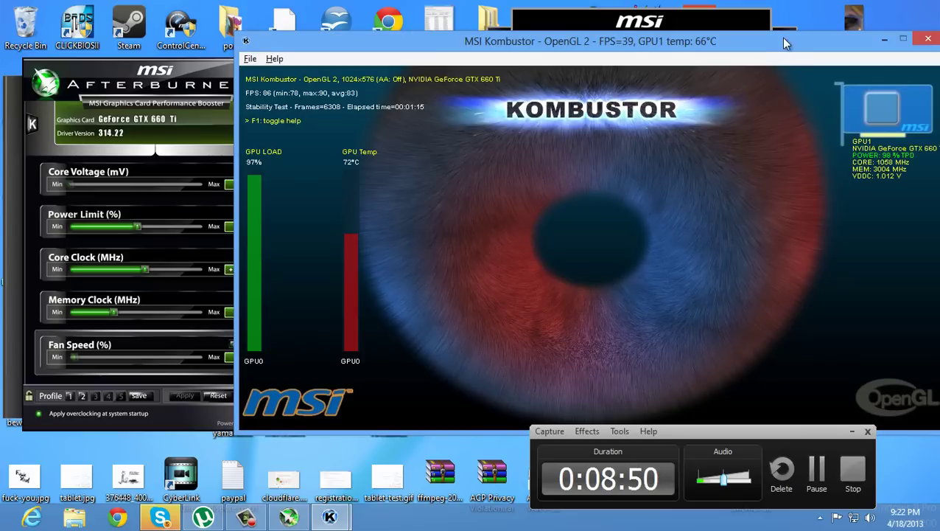
drag(785, 43, 764, 77)
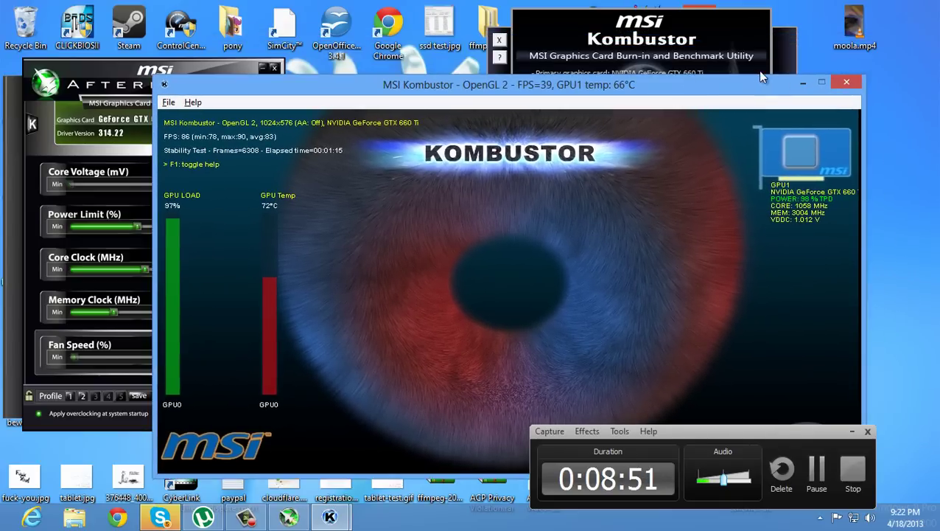
click(847, 82)
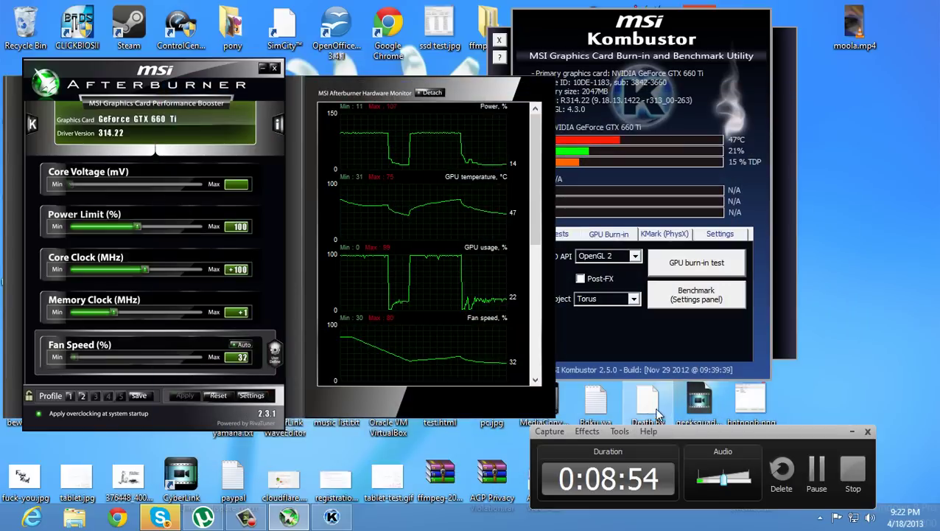